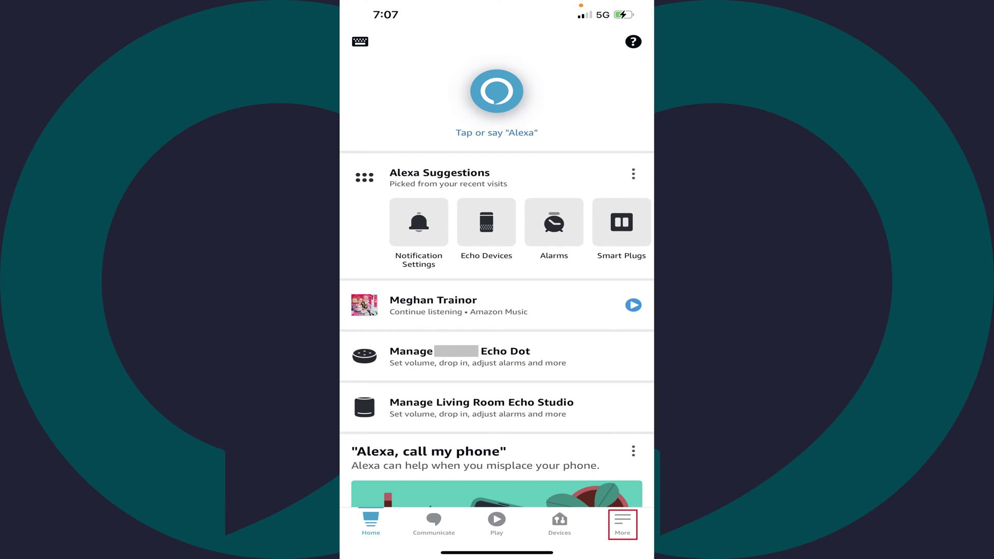
# - Go through More and Settings to the Notifications list with Amazon Shopping, Announcements and Communication
pyautogui.click(623, 524)
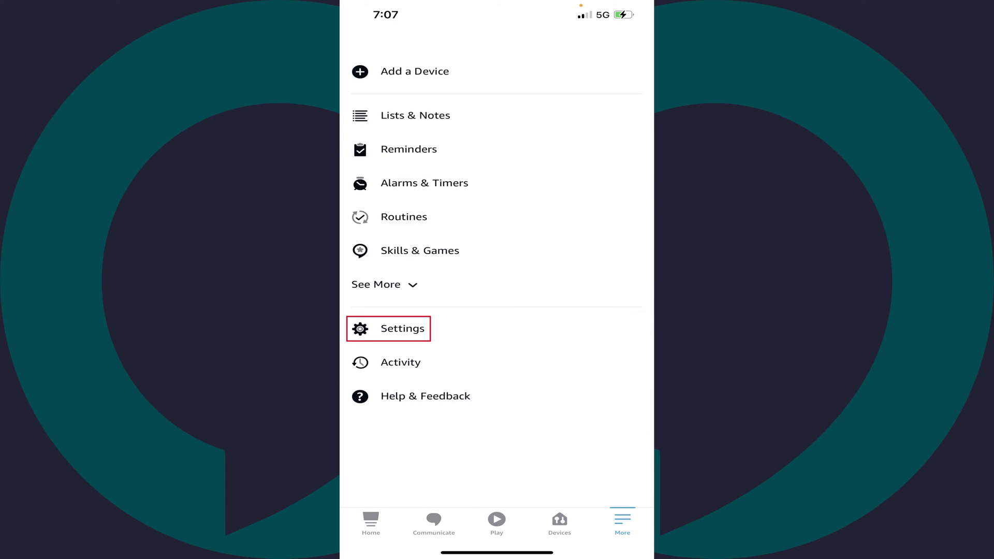
pyautogui.click(389, 329)
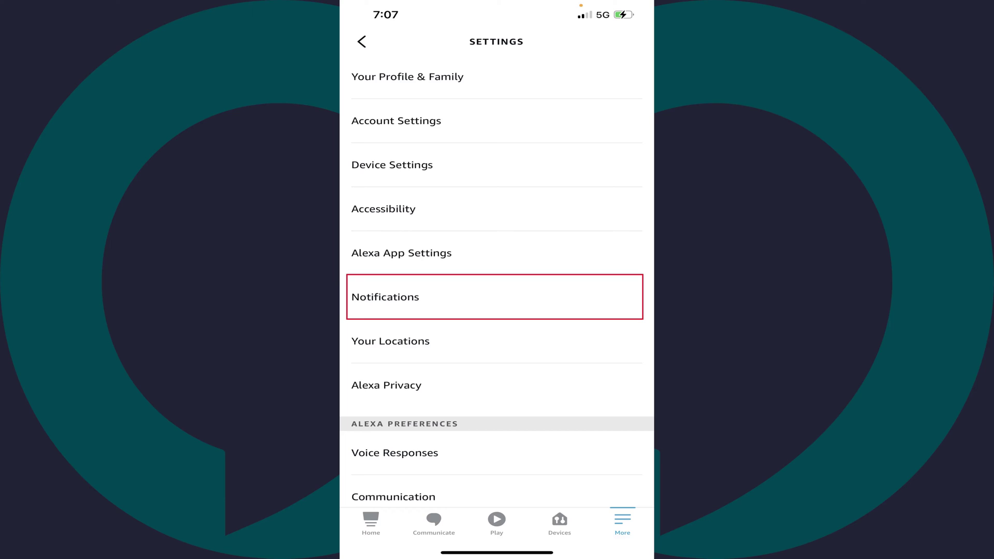
pyautogui.click(385, 297)
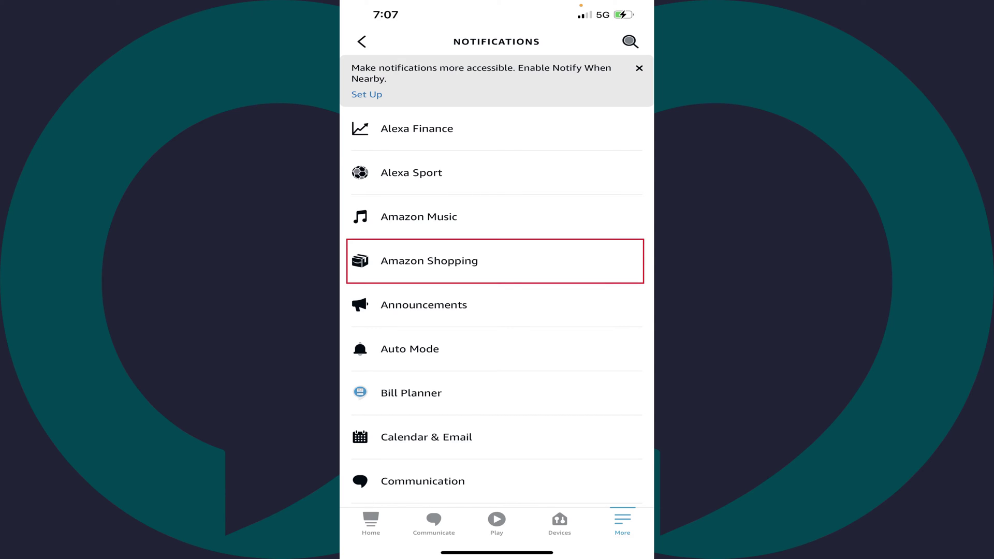
# - Open the Amazon Shopping notification preferences showing delivery and item-title alerts
pyautogui.click(430, 260)
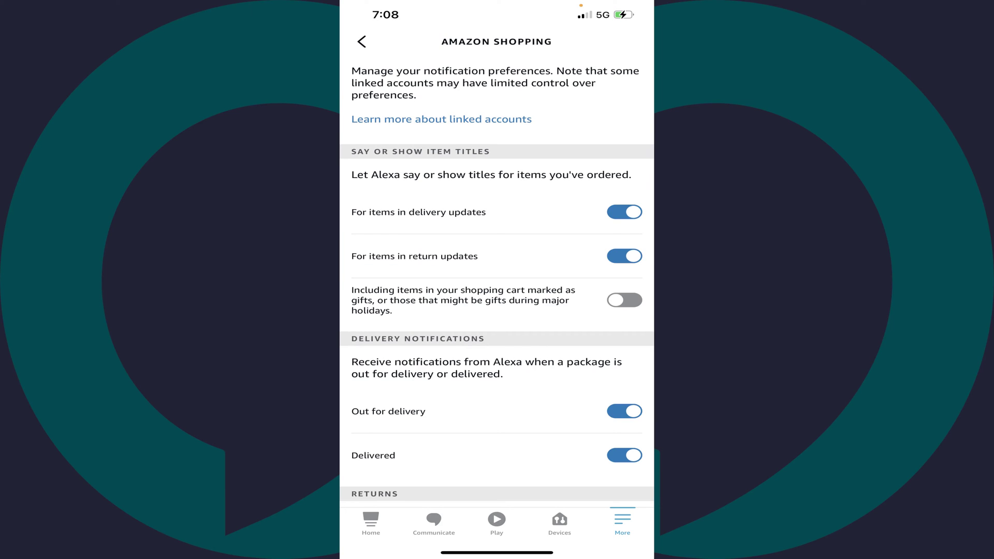